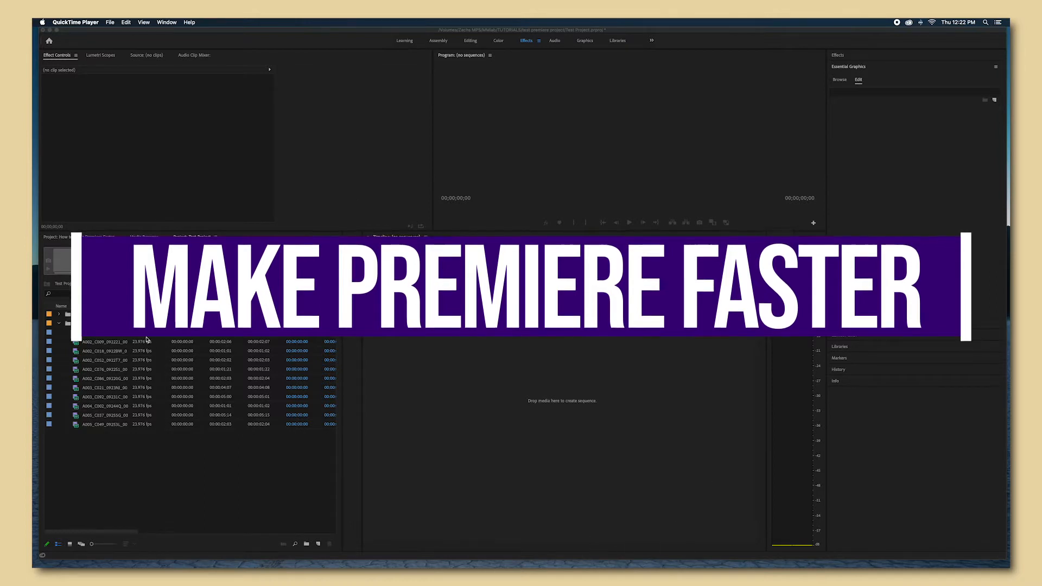
Step: Create a sequence from the clip A001_C064_09224Y_001.mp4 and enlarge the Program monitor area
{"action": "left_click", "coordinate": [113, 337]}
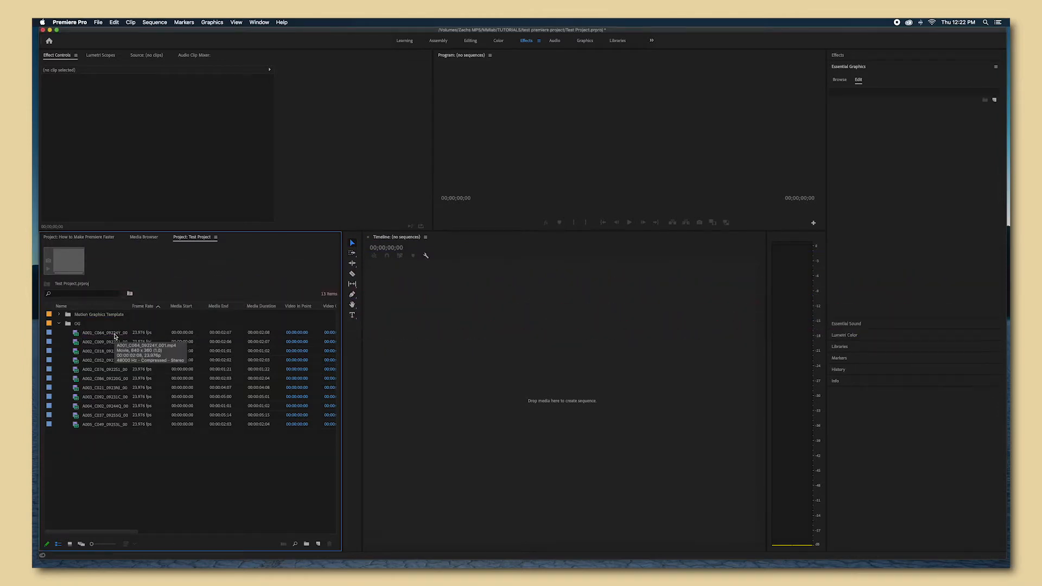
{"action": "left_click", "coordinate": [116, 336]}
{"action": "left_click_drag", "start_coordinate": [90, 336], "coordinate": [452, 355]}
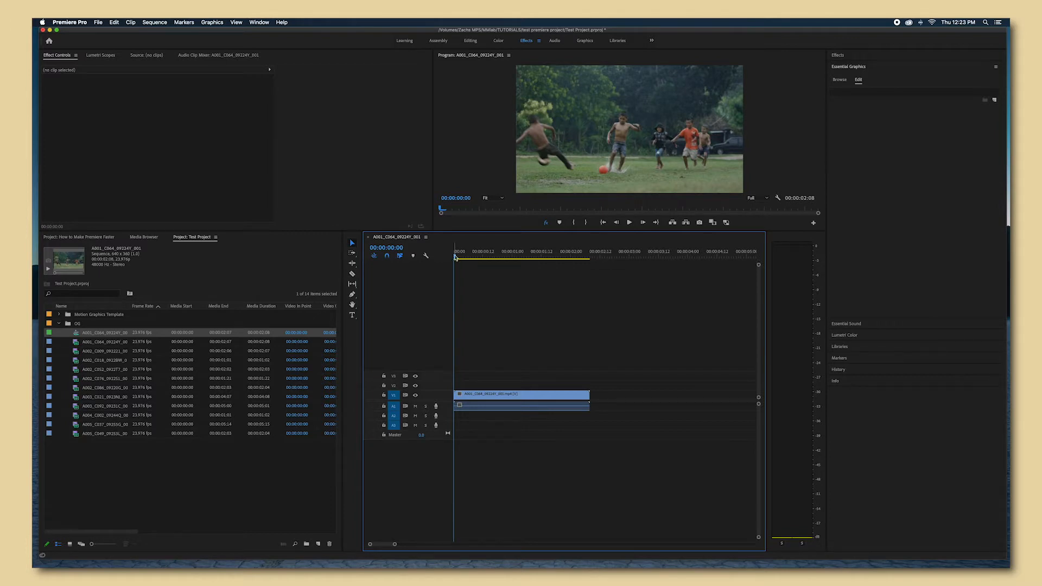
{"action": "mouse_move", "coordinate": [455, 258]}
{"action": "left_mouse_down"}
{"action": "mouse_move", "coordinate": [495, 257]}
{"action": "mouse_move", "coordinate": [451, 261]}
{"action": "left_mouse_up"}
{"action": "left_click_drag", "start_coordinate": [445, 234], "coordinate": [471, 335]}
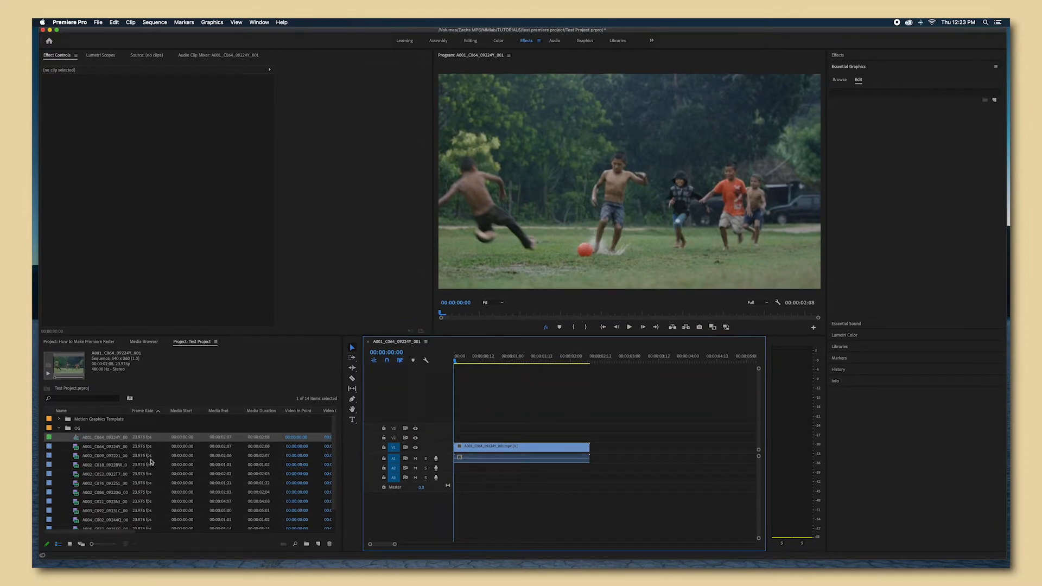
Step: Create proxies for all eleven video clips using H.264 and the H.264 Low Resolution Proxy preset, stored next to the original media
{"action": "scroll", "coordinate": [156, 458], "scroll_direction": "down", "scroll_amount": 2}
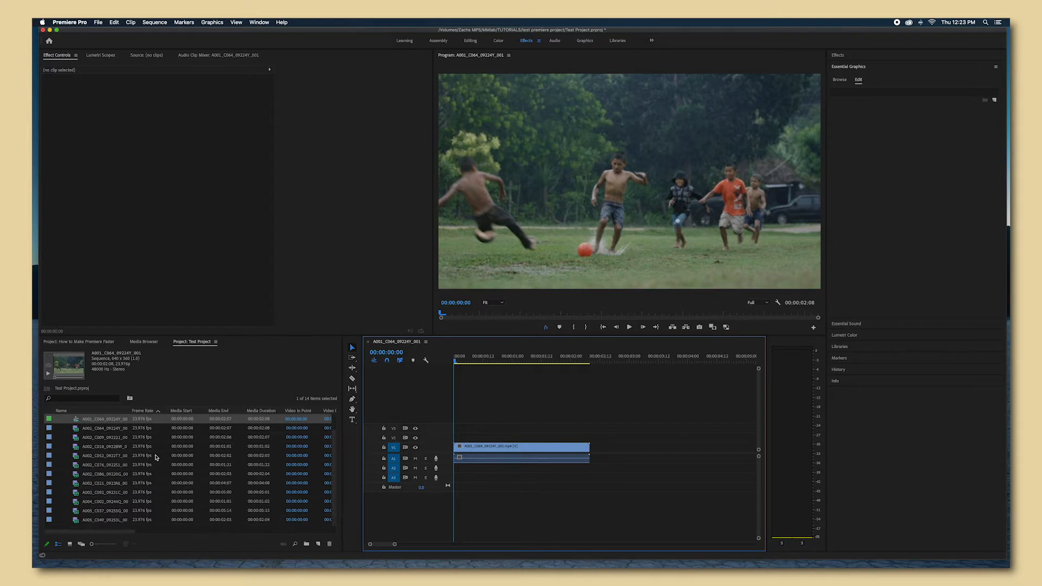
{"action": "left_click", "coordinate": [121, 429]}
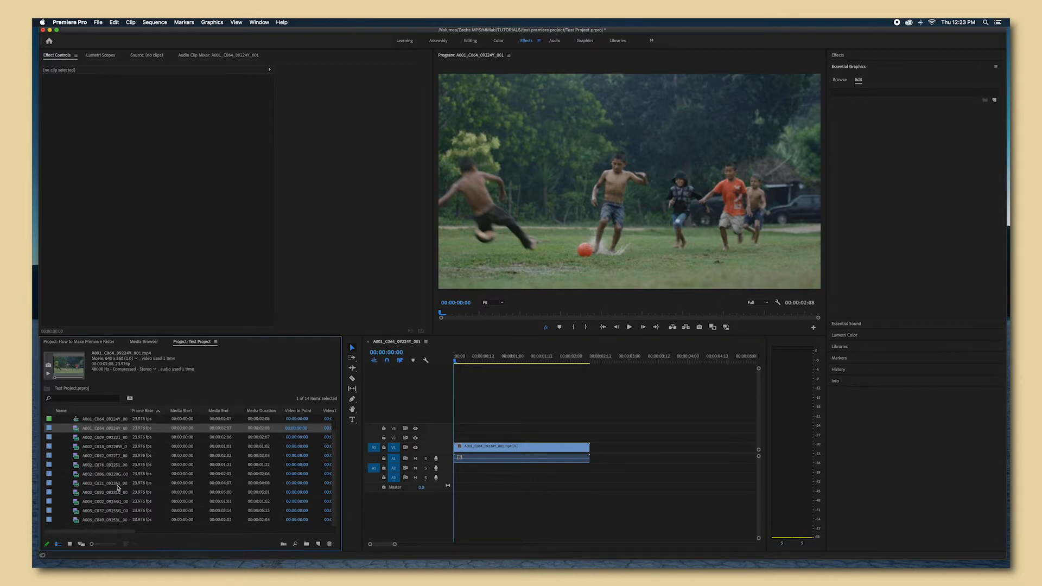
{"action": "left_click", "coordinate": [120, 520], "text": "shift"}
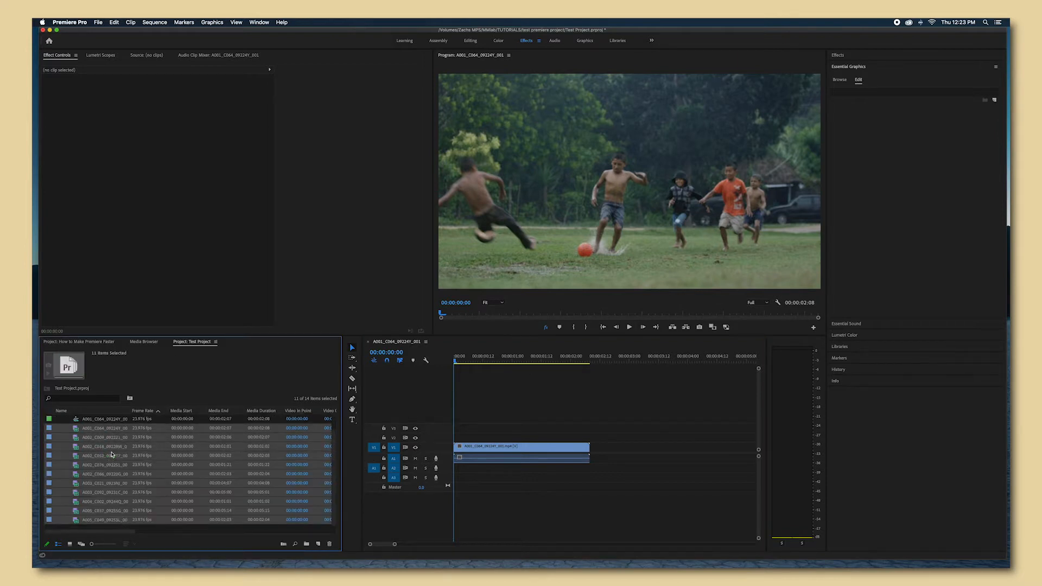
{"action": "right_click", "coordinate": [111, 455]}
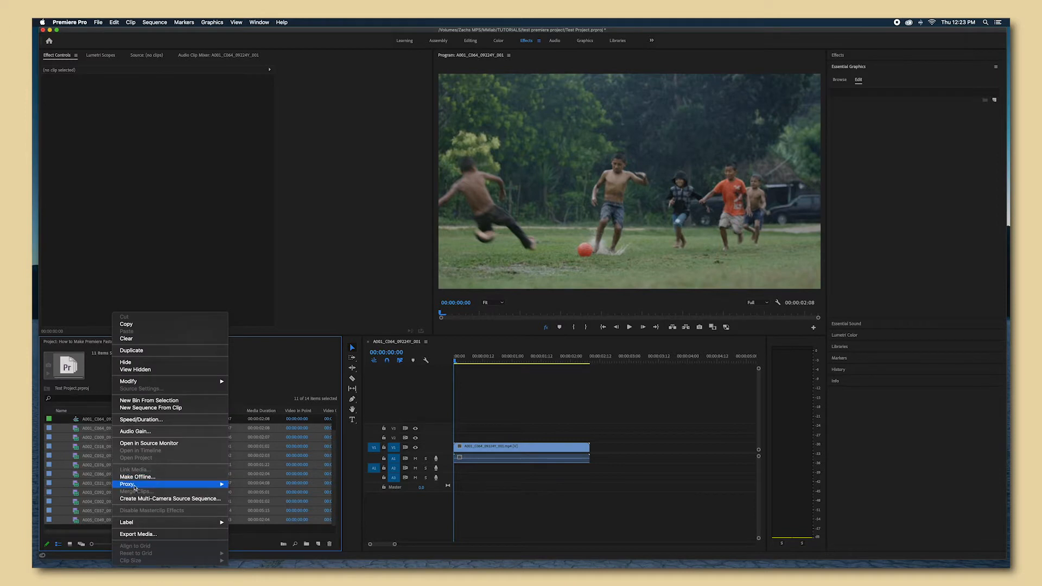
{"action": "mouse_move", "coordinate": [137, 485]}
{"action": "left_click", "coordinate": [260, 485]}
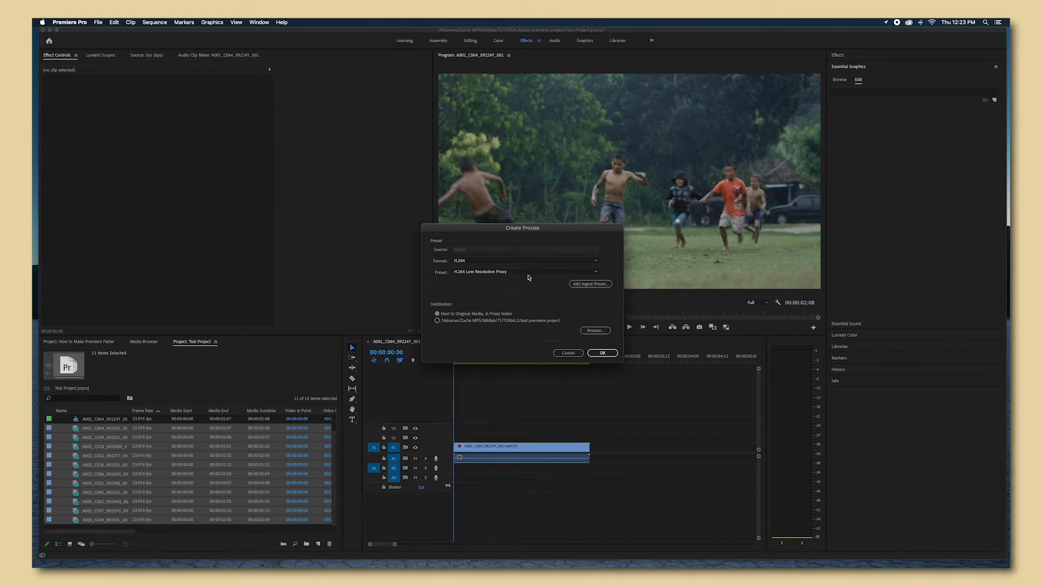
{"action": "left_click", "coordinate": [602, 353]}
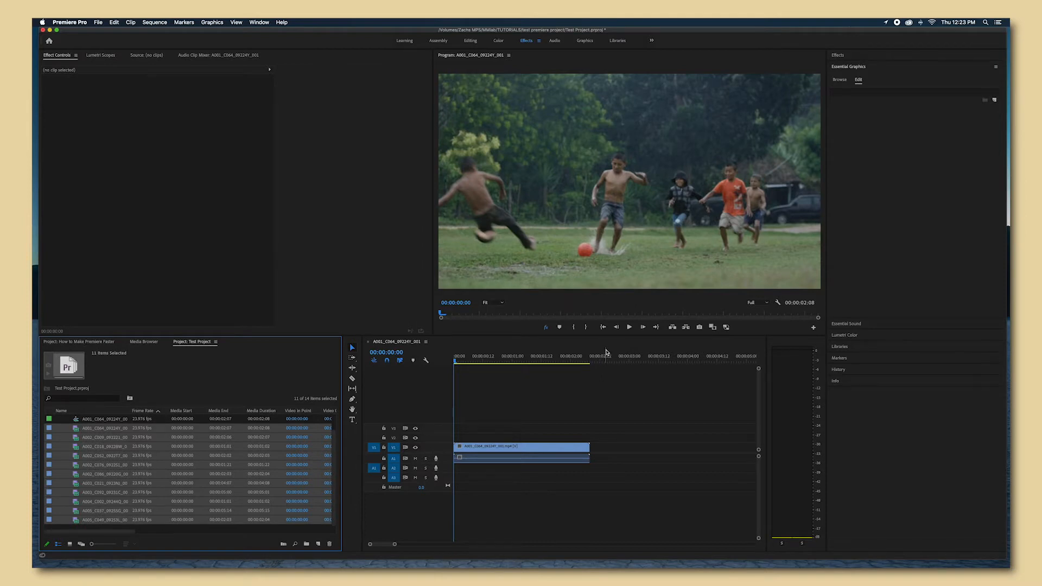
Step: Switch to Adobe Media Encoder to check the proxy encoding queue, and return to Premiere Pro
{"action": "mouse_move", "coordinate": [624, 564]}
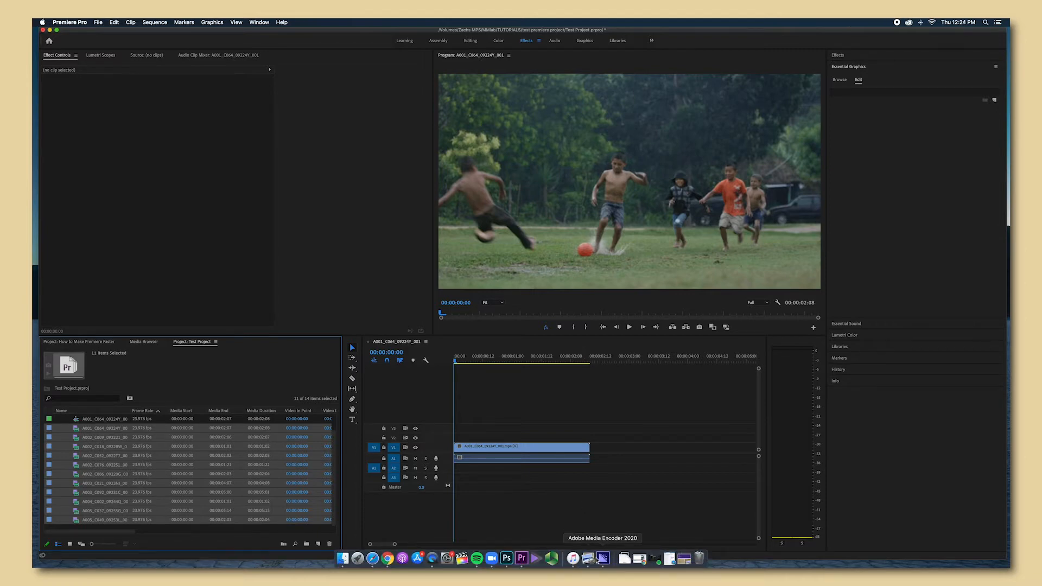
{"action": "left_click", "coordinate": [602, 559]}
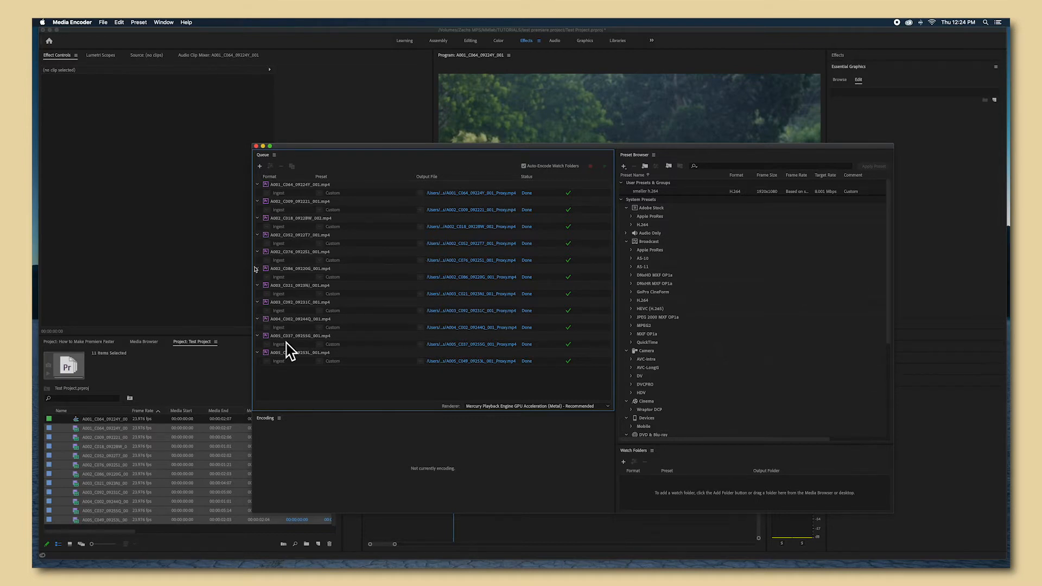
{"action": "left_click", "coordinate": [261, 137]}
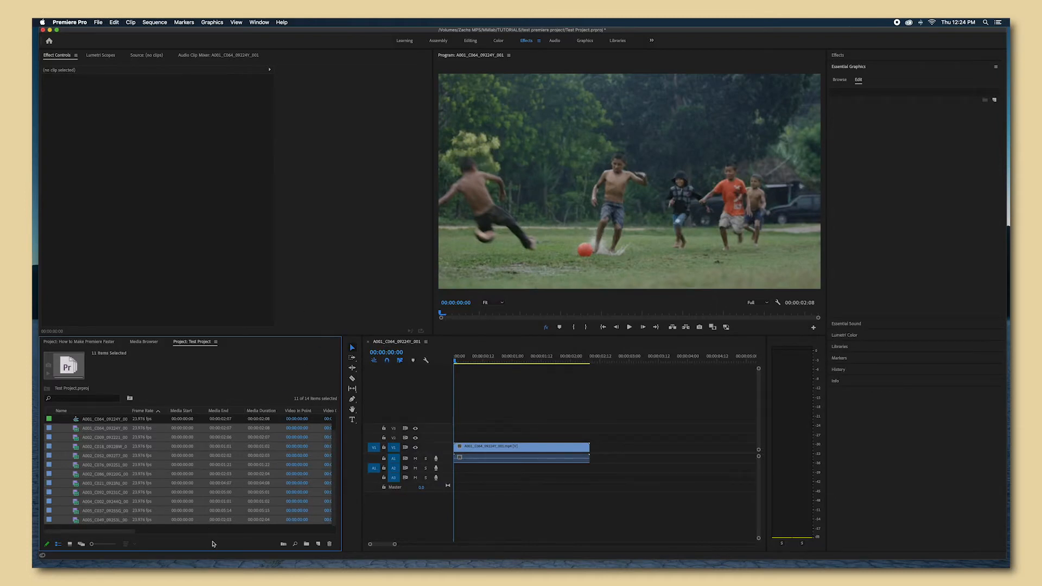
Step: Place the clip A002_C009_092221_001.mp4 on track V2 so that it overlaps the end of the first clip
{"action": "left_click", "coordinate": [210, 474]}
{"action": "left_click", "coordinate": [159, 436]}
{"action": "left_click_drag", "start_coordinate": [102, 437], "coordinate": [569, 440]}
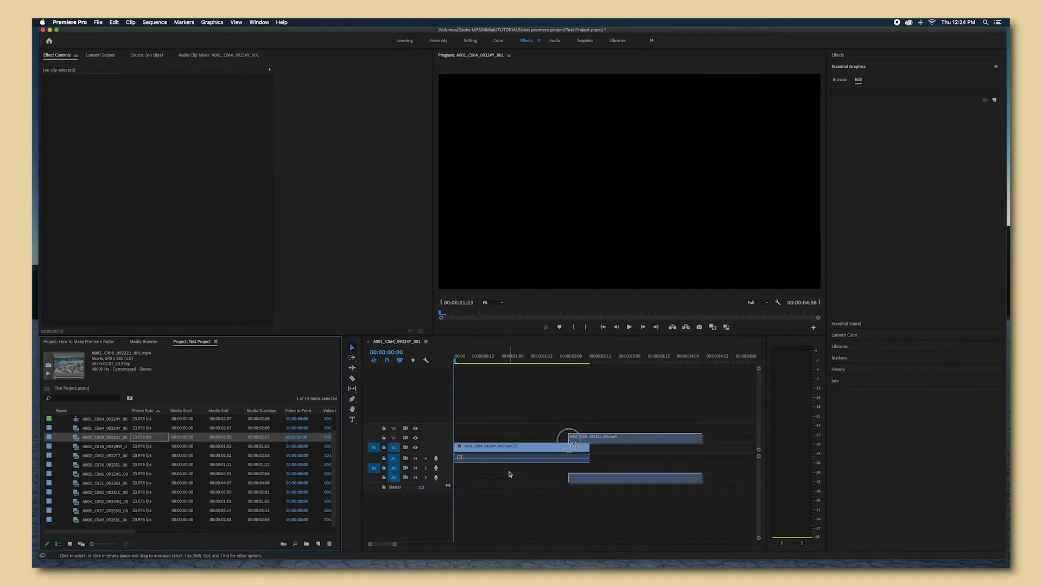
Step: Split the first V1 clip with the Razor tool at about 00:00:01:08 and delete the part after the cut
{"action": "key", "text": "c"}
{"action": "left_click", "coordinate": [534, 448]}
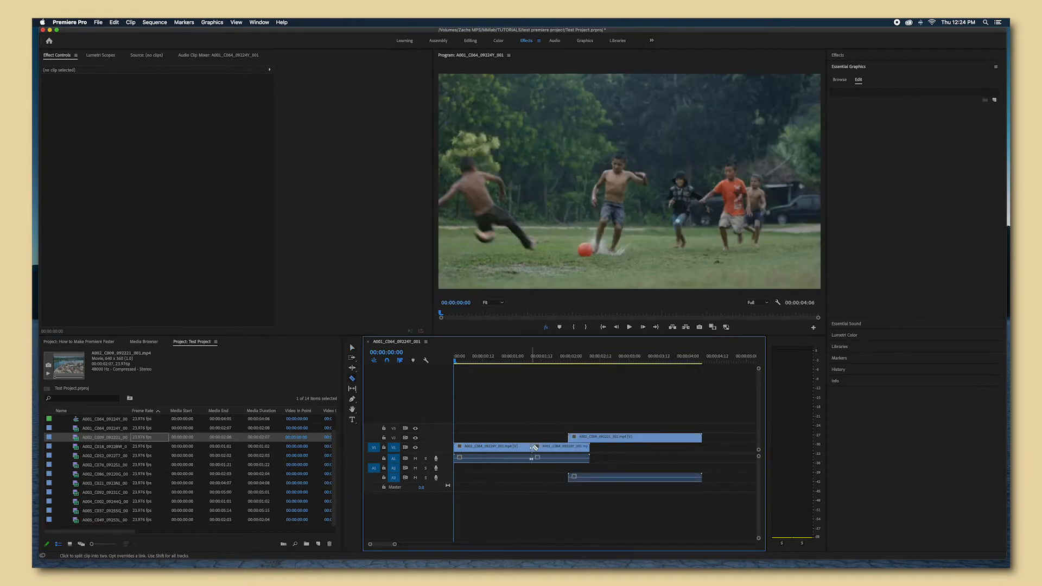
{"action": "key", "text": "v"}
{"action": "left_click", "coordinate": [534, 448]}
{"action": "key", "text": "Delete"}
Step: Move the V2 clip earlier to start at about 00:00:00:15 and trim its end to 00:00:01:23
{"action": "left_click_drag", "start_coordinate": [603, 437], "coordinate": [530, 438]}
{"action": "left_click_drag", "start_coordinate": [622, 437], "coordinate": [567, 438]}
Step: Add the C076 clip to track V1 at about 00:00:01:16 and trim its end to 00:00:02:22
{"action": "left_click", "coordinate": [99, 465]}
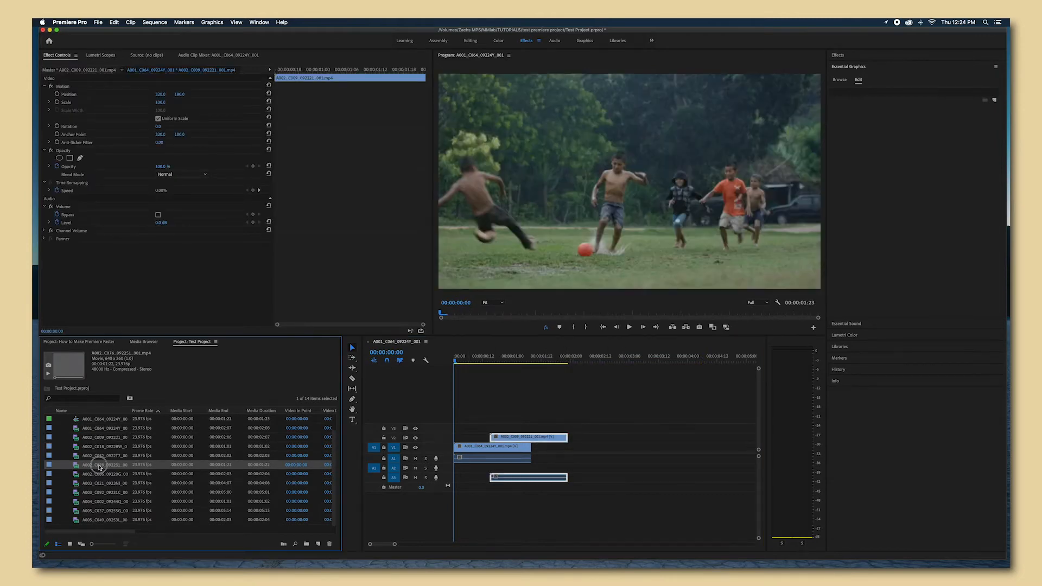
{"action": "left_click_drag", "start_coordinate": [100, 465], "coordinate": [552, 449]}
{"action": "left_click_drag", "start_coordinate": [661, 446], "coordinate": [622, 447]}
Step: Scrub back to the start of the sequence and turn on Toggle Proxies for playback in the Program monitor
{"action": "left_click", "coordinate": [545, 360]}
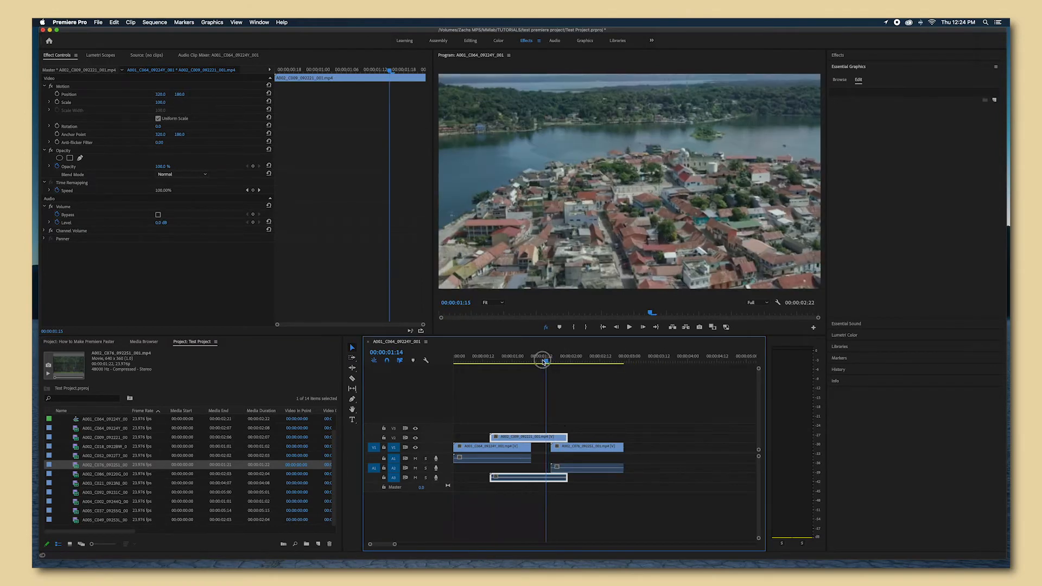
{"action": "left_click_drag", "start_coordinate": [544, 361], "coordinate": [445, 368]}
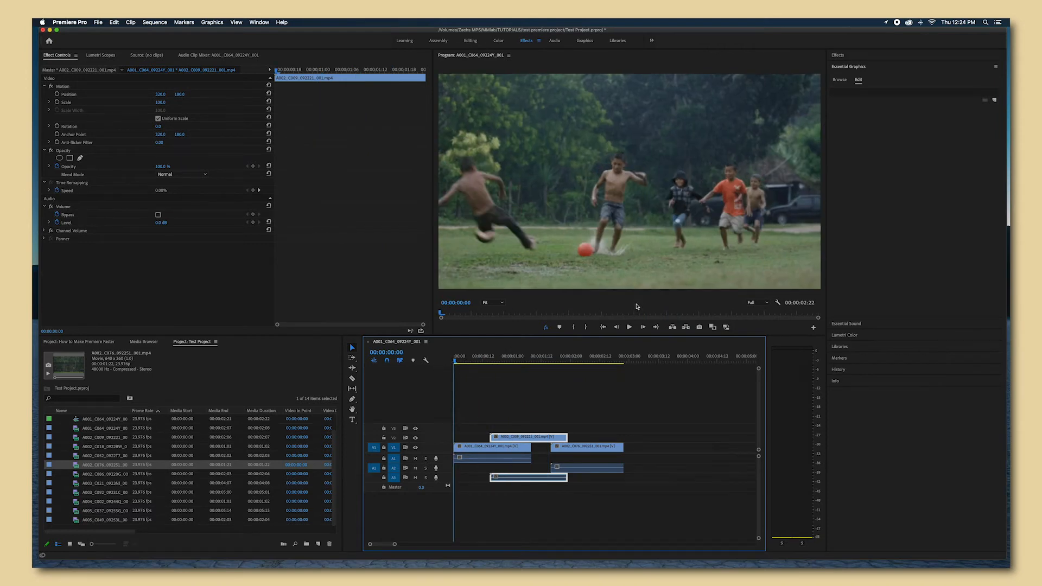
{"action": "left_click", "coordinate": [726, 328]}
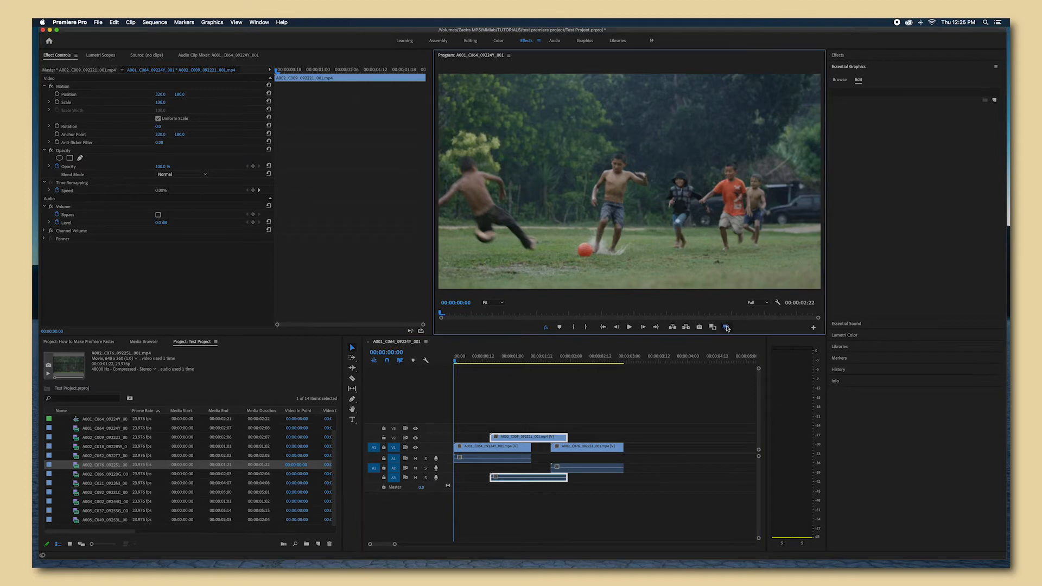
{"action": "left_click", "coordinate": [456, 362]}
{"action": "mouse_move", "coordinate": [455, 362]}
{"action": "left_mouse_down"}
{"action": "mouse_move", "coordinate": [474, 361]}
{"action": "mouse_move", "coordinate": [456, 362]}
{"action": "left_mouse_up"}
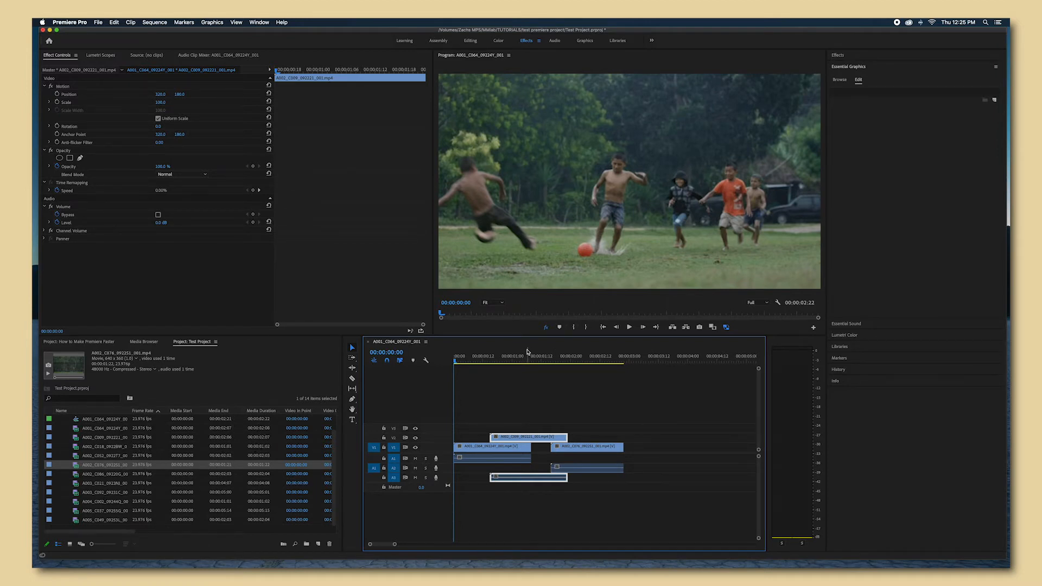
{"action": "left_click", "coordinate": [727, 327]}
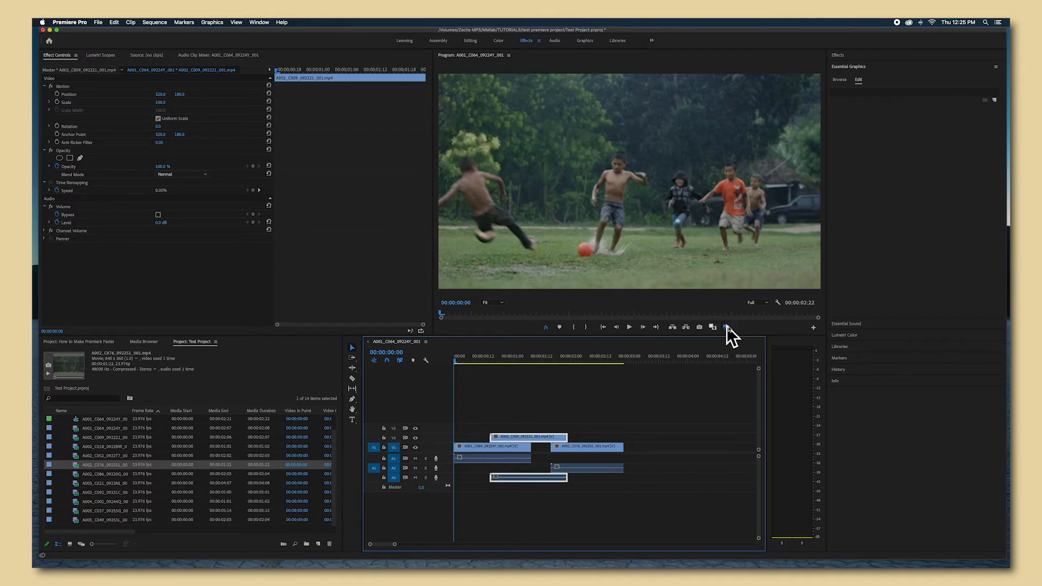
Step: Place the Toggle Proxies control in the Program monitor's control bar using the Button Editor
{"action": "left_click", "coordinate": [813, 327]}
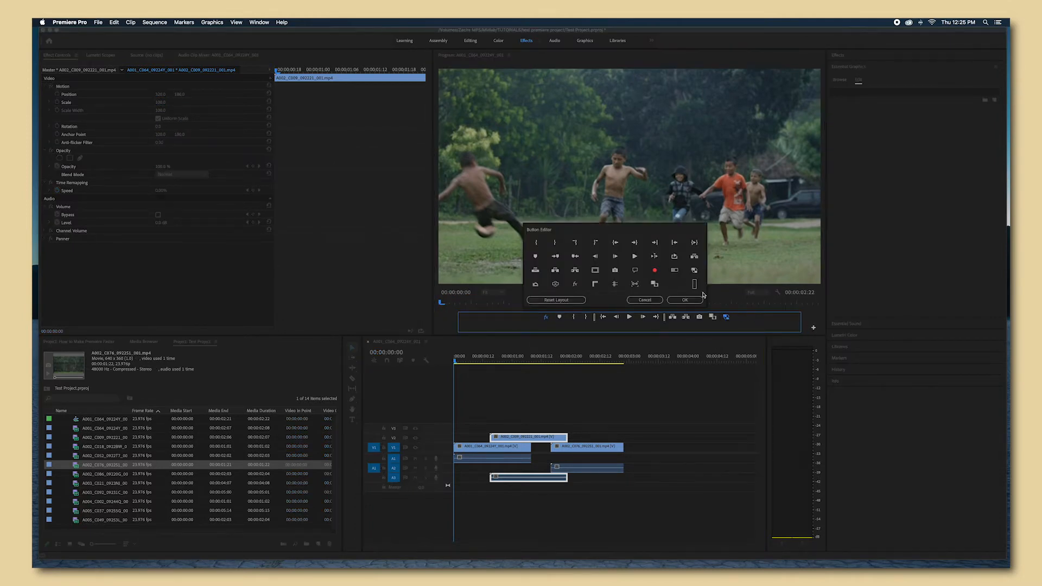
{"action": "left_click_drag", "start_coordinate": [694, 270], "coordinate": [738, 323]}
{"action": "left_click", "coordinate": [685, 300]}
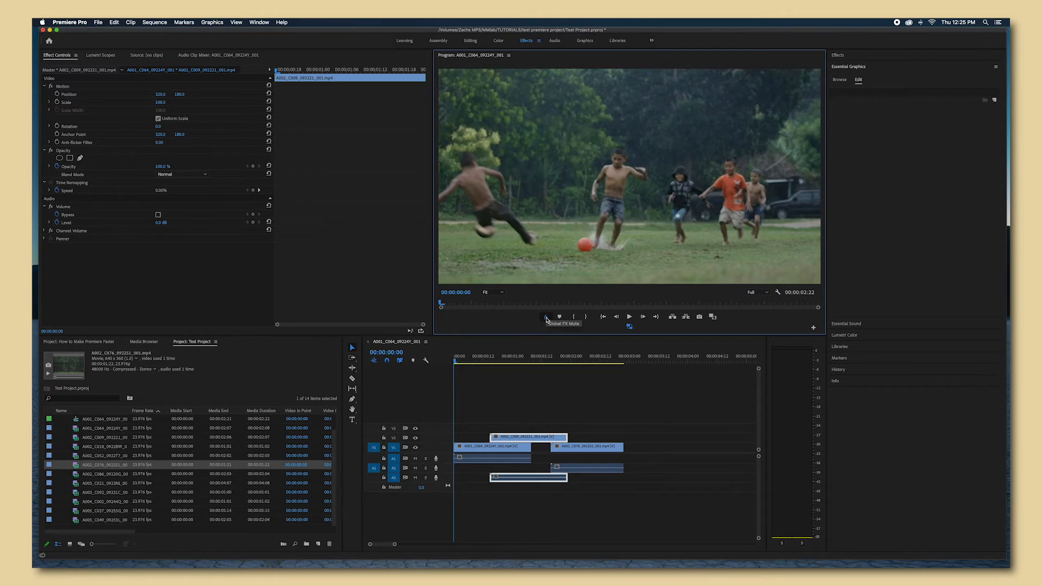
Step: Apply Lumetri Color to the first V1 clip and the V2 clip, using the Creative look SL MATRIX GREEN
{"action": "left_click", "coordinate": [526, 429]}
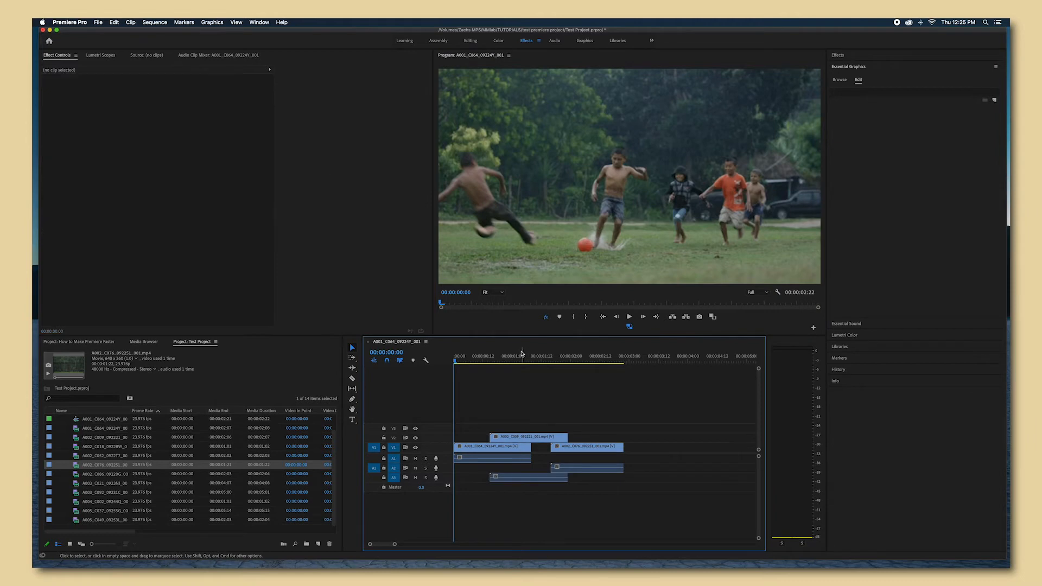
{"action": "left_click", "coordinate": [514, 361]}
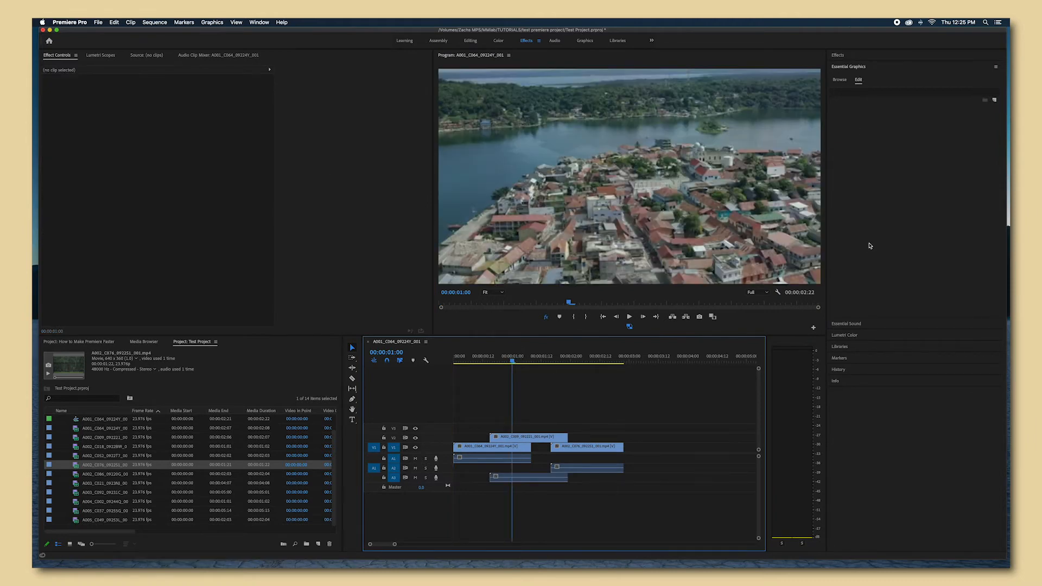
{"action": "left_click", "coordinate": [839, 55]}
{"action": "left_click", "coordinate": [840, 106]}
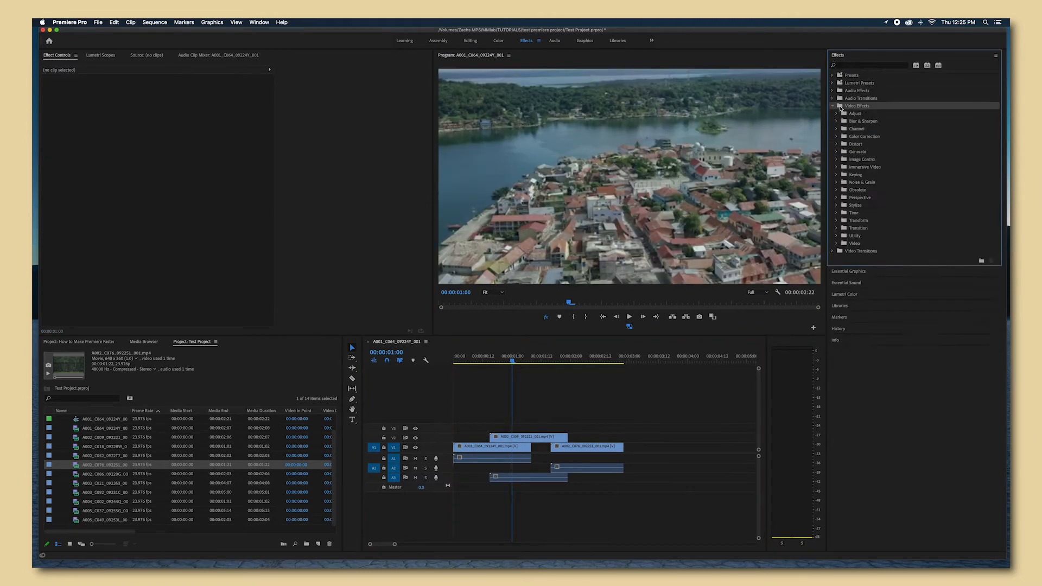
{"action": "left_click", "coordinate": [836, 136]}
{"action": "left_click_drag", "start_coordinate": [866, 212], "coordinate": [491, 446]}
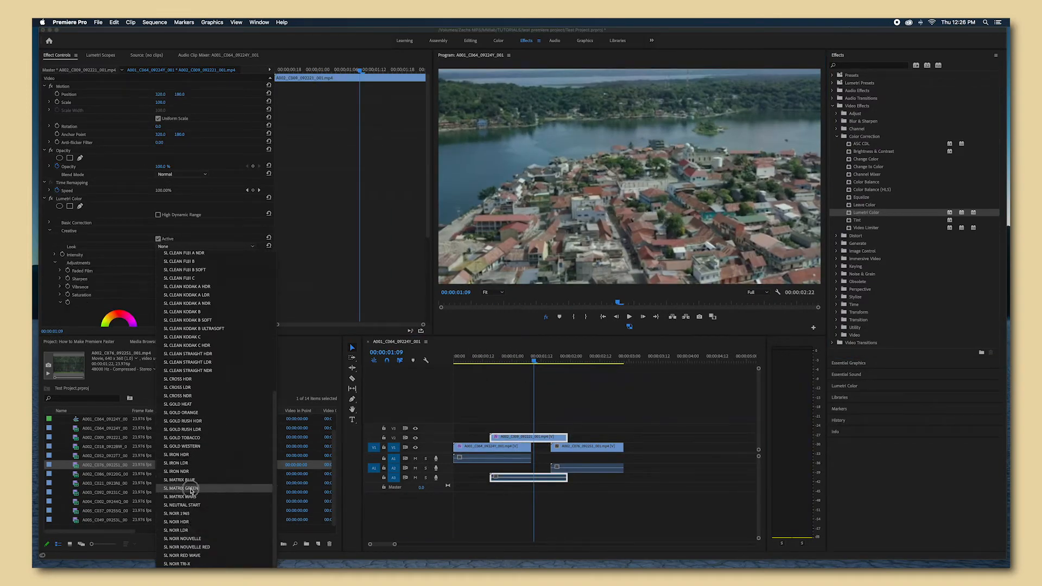
{"action": "left_click", "coordinate": [212, 488]}
Step: Scrub through the graded clips with their effects active, and turn on Global FX Mute to compare playback without effects
{"action": "left_click_drag", "start_coordinate": [492, 360], "coordinate": [476, 360]}
{"action": "left_click", "coordinate": [547, 317]}
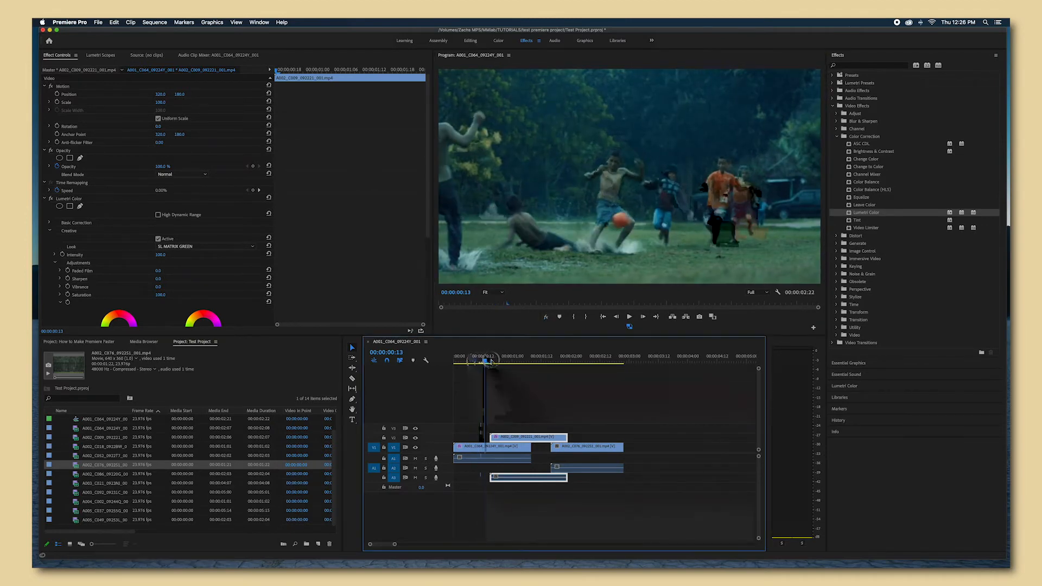
{"action": "left_click_drag", "start_coordinate": [491, 361], "coordinate": [468, 360]}
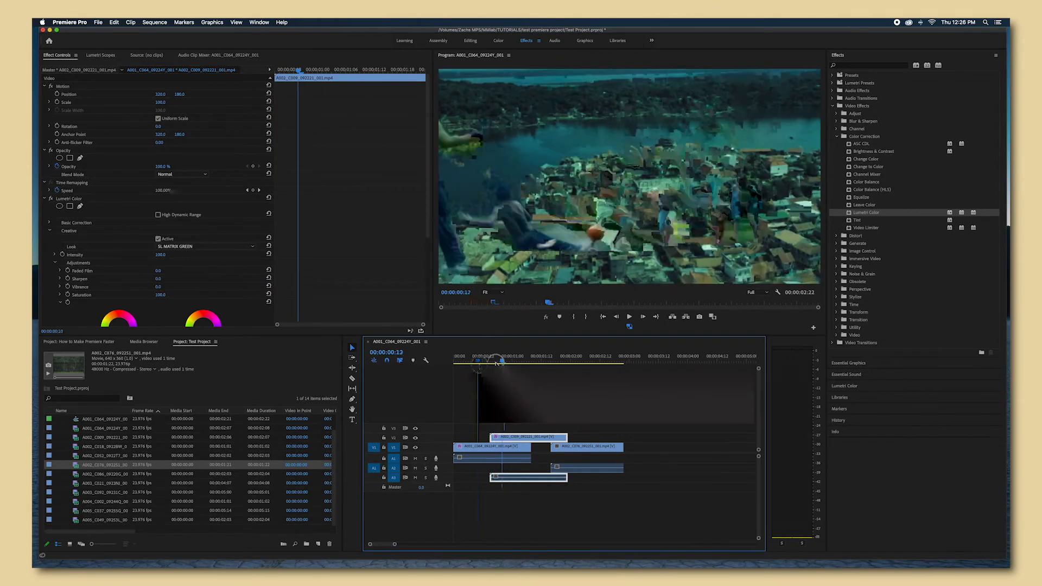
{"action": "left_click_drag", "start_coordinate": [496, 362], "coordinate": [483, 364]}
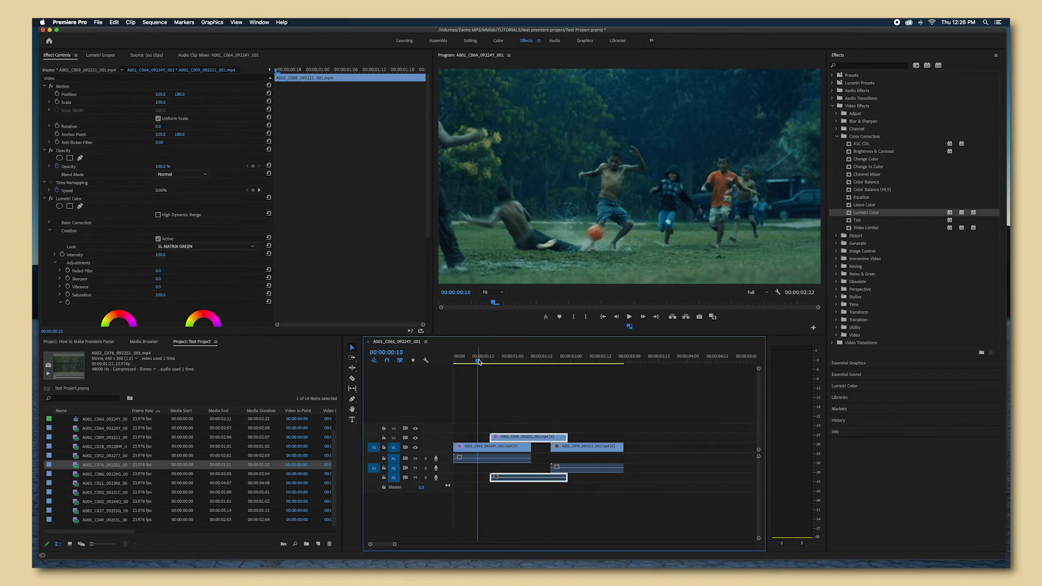
{"action": "left_click_drag", "start_coordinate": [478, 362], "coordinate": [480, 362]}
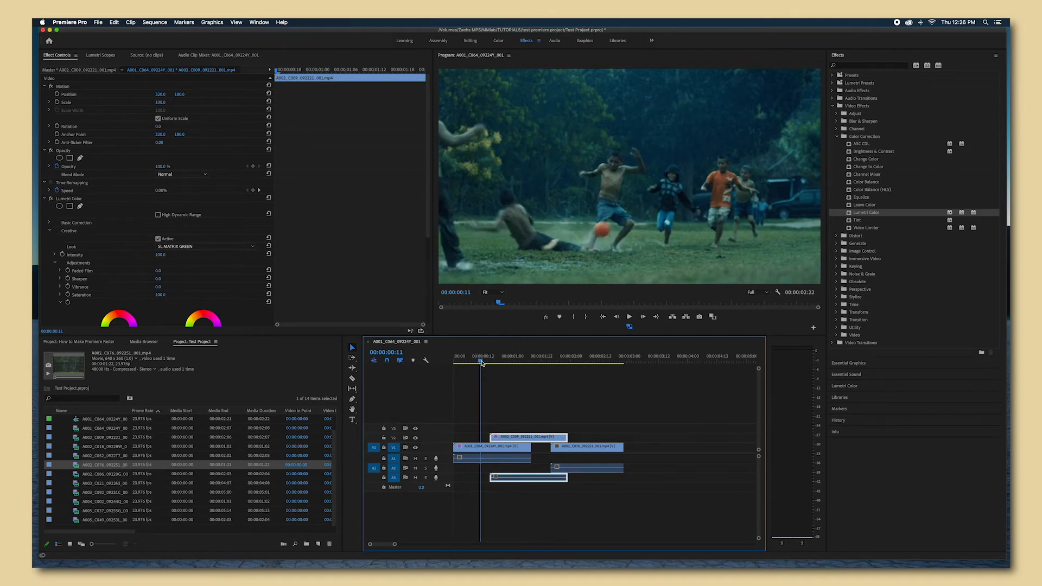
{"action": "left_click", "coordinate": [546, 318]}
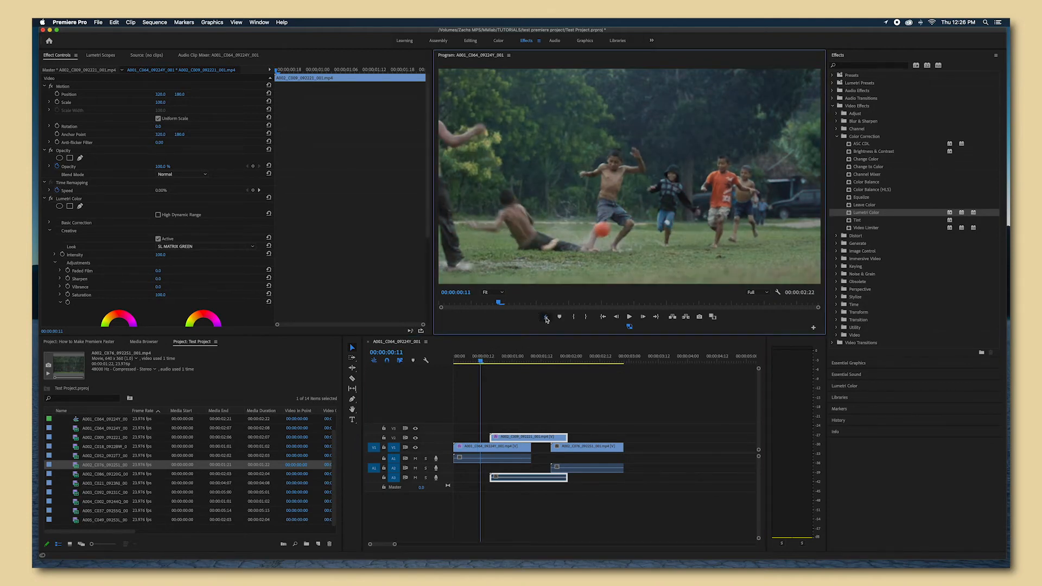
{"action": "left_click", "coordinate": [481, 362]}
{"action": "mouse_move", "coordinate": [481, 362]}
{"action": "left_mouse_down"}
{"action": "mouse_move", "coordinate": [503, 362]}
{"action": "mouse_move", "coordinate": [482, 367]}
{"action": "left_mouse_up"}
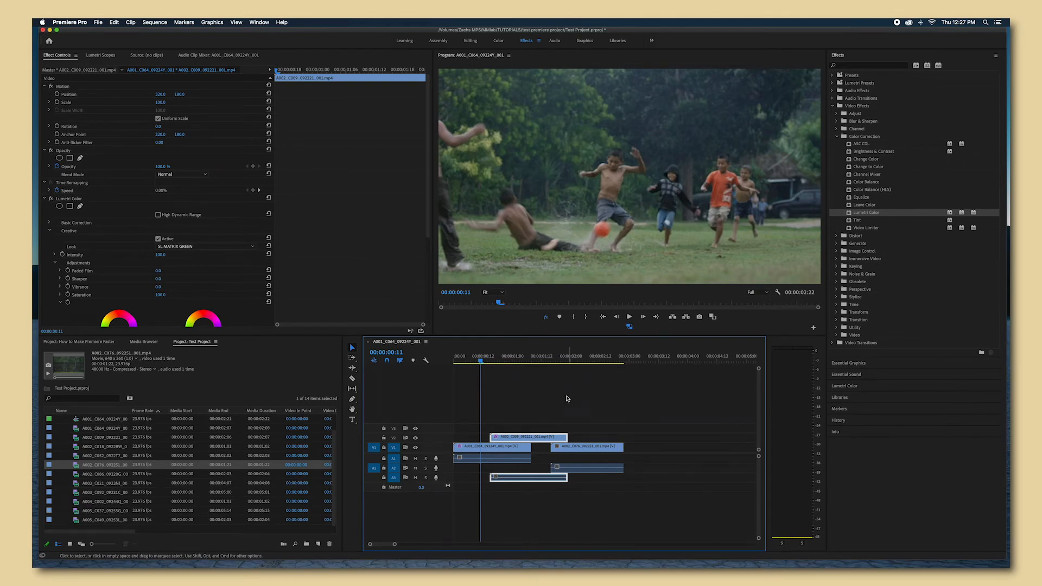
Step: Set the Program monitor's playback resolution to 1/2 and scrub back to 00:00:00:08
{"action": "left_click", "coordinate": [766, 293]}
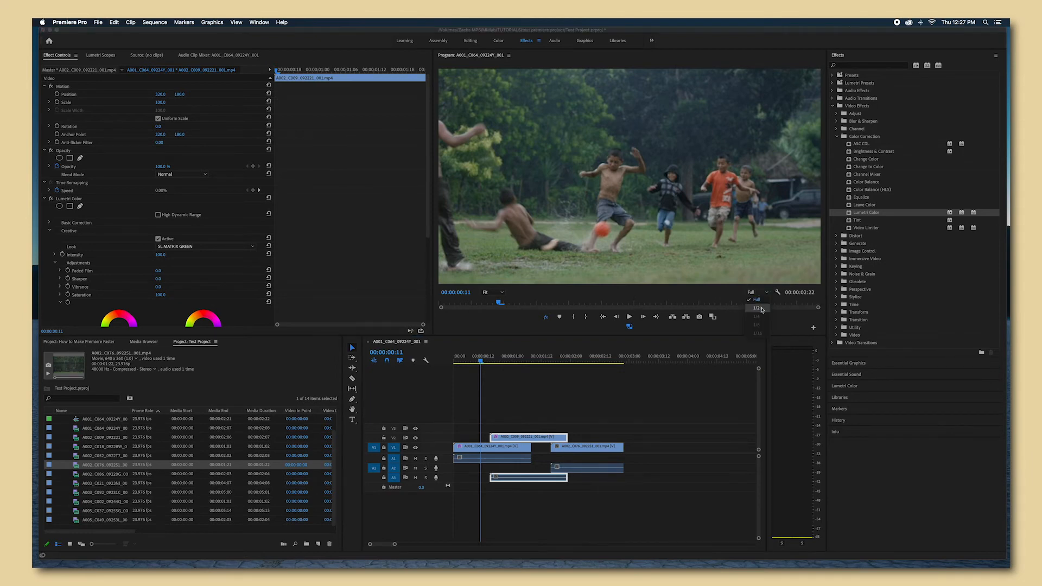
{"action": "left_click", "coordinate": [758, 308]}
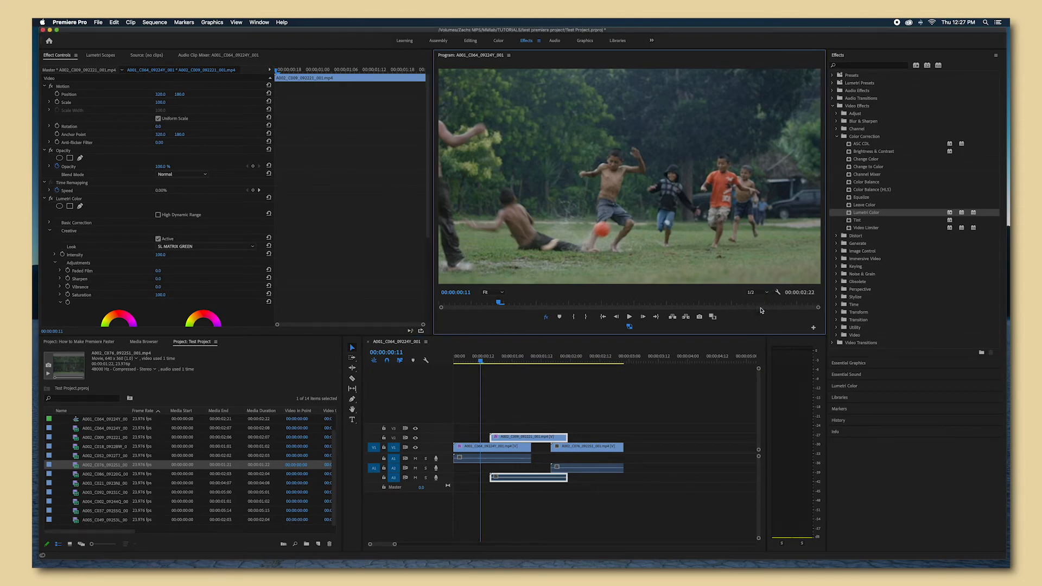
{"action": "mouse_move", "coordinate": [479, 361]}
{"action": "left_mouse_down"}
{"action": "mouse_move", "coordinate": [502, 361]}
{"action": "mouse_move", "coordinate": [473, 363]}
{"action": "left_mouse_up"}
{"action": "left_click", "coordinate": [501, 397]}
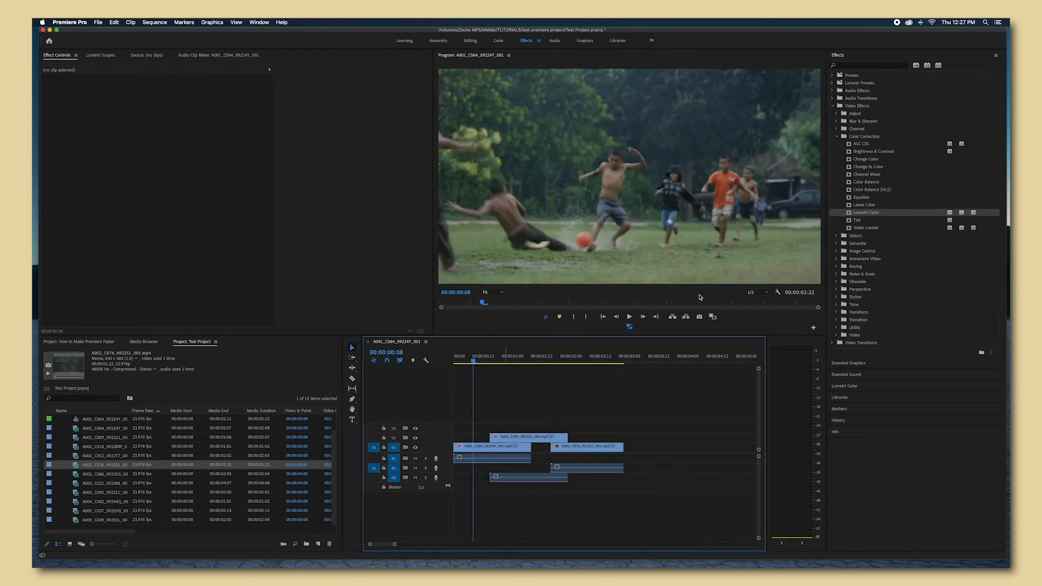
Step: Add the Title_ColorWipeBox motion graphics template to V3 above the clips, beginning at the start of the sequence
{"action": "left_click", "coordinate": [757, 292]}
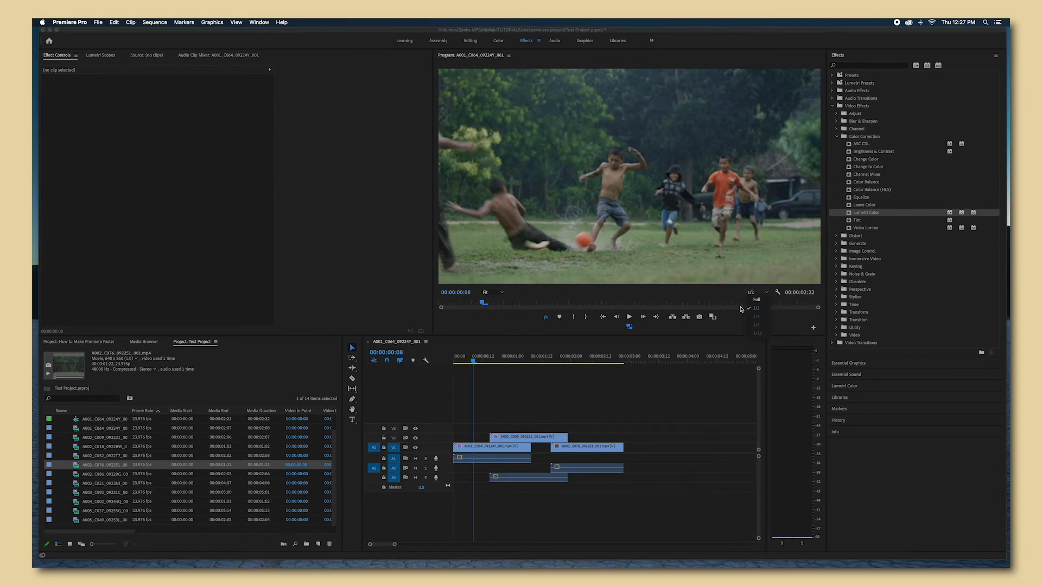
{"action": "mouse_move", "coordinate": [476, 363]}
{"action": "left_mouse_down"}
{"action": "mouse_move", "coordinate": [459, 360]}
{"action": "mouse_move", "coordinate": [497, 361]}
{"action": "mouse_move", "coordinate": [472, 360]}
{"action": "mouse_move", "coordinate": [482, 361]}
{"action": "left_mouse_up"}
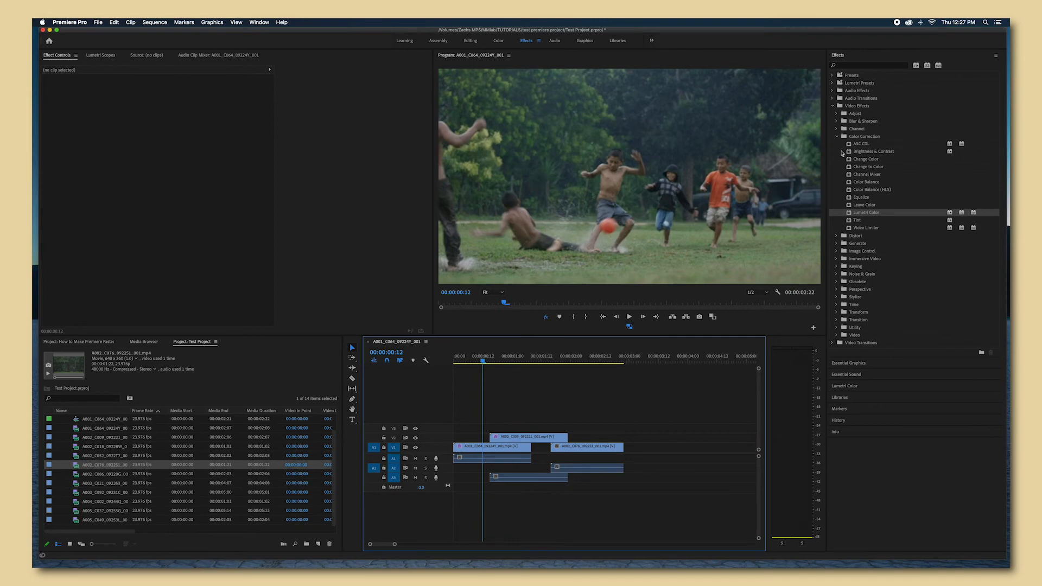
{"action": "left_click", "coordinate": [899, 363]}
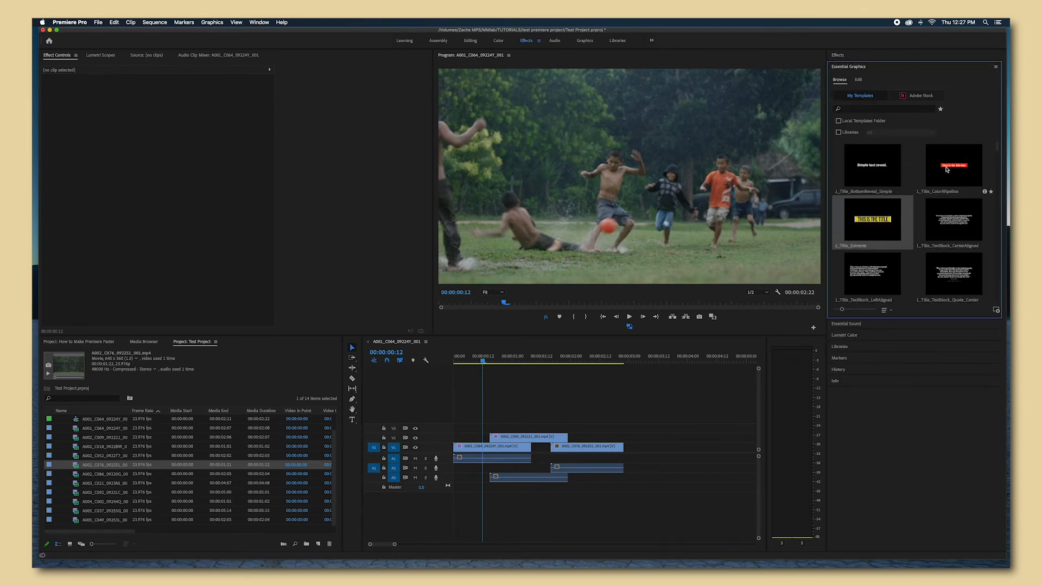
{"action": "left_click_drag", "start_coordinate": [950, 164], "coordinate": [459, 429]}
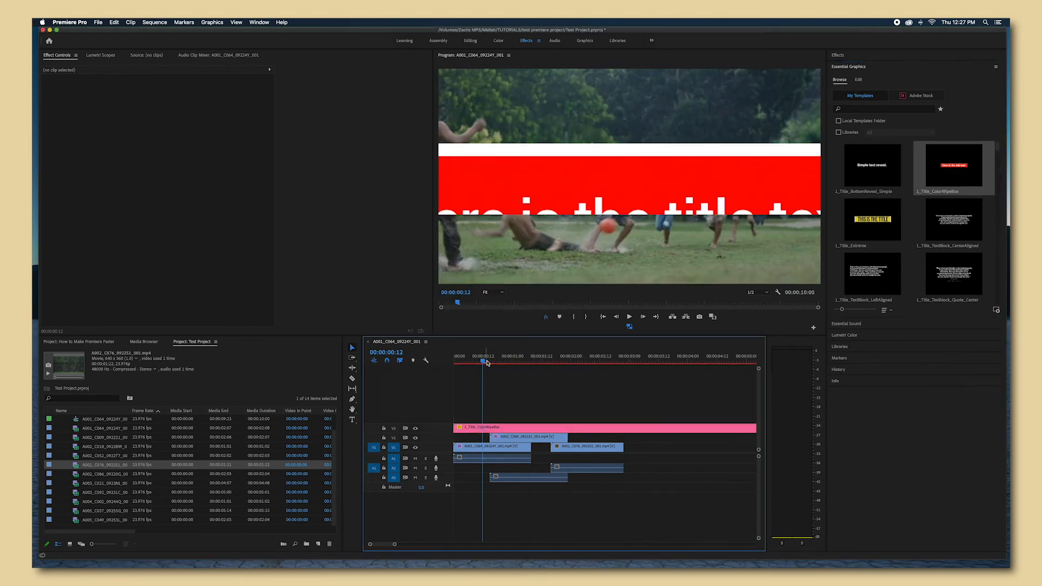
Step: Cut the V3 title where the second V1 clip begins and delete the remainder after the cut
{"action": "key", "text": "c"}
{"action": "left_click", "coordinate": [550, 428]}
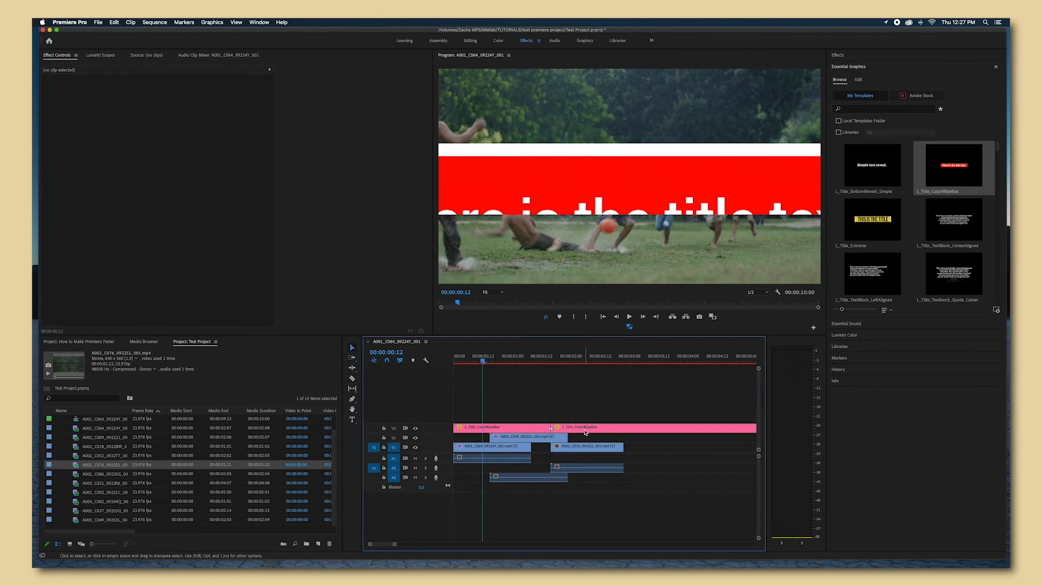
{"action": "key", "text": "v"}
{"action": "left_click", "coordinate": [565, 428]}
{"action": "key", "text": "Delete"}
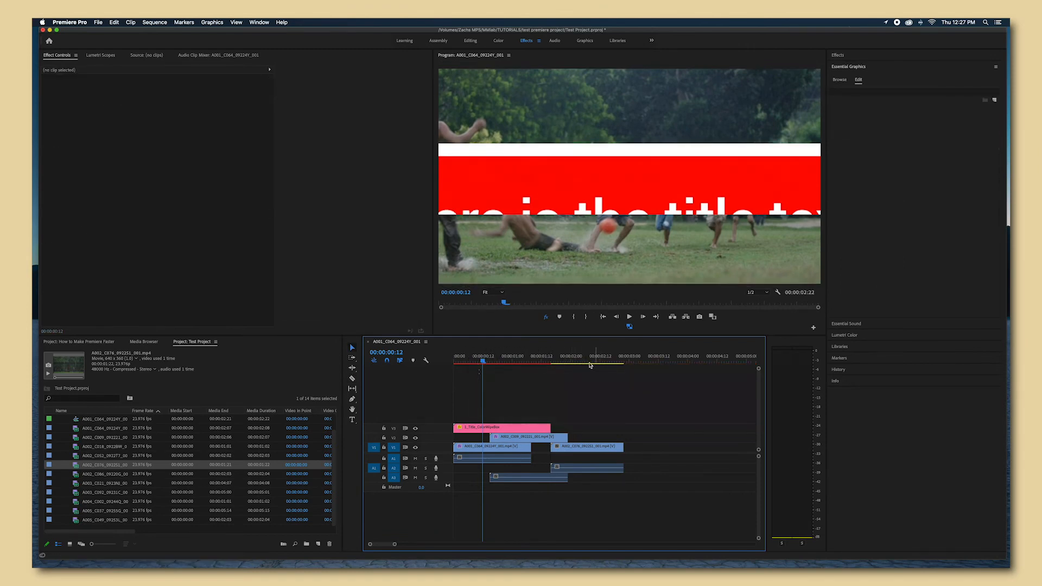
Step: Mark a range from 00:00:00:00 to just past the end of the title, and render it with Render In to Out
{"action": "mouse_move", "coordinate": [483, 362]}
{"action": "left_mouse_down"}
{"action": "mouse_move", "coordinate": [495, 364]}
{"action": "mouse_move", "coordinate": [472, 363]}
{"action": "mouse_move", "coordinate": [520, 364]}
{"action": "mouse_move", "coordinate": [479, 363]}
{"action": "mouse_move", "coordinate": [493, 362]}
{"action": "left_mouse_up"}
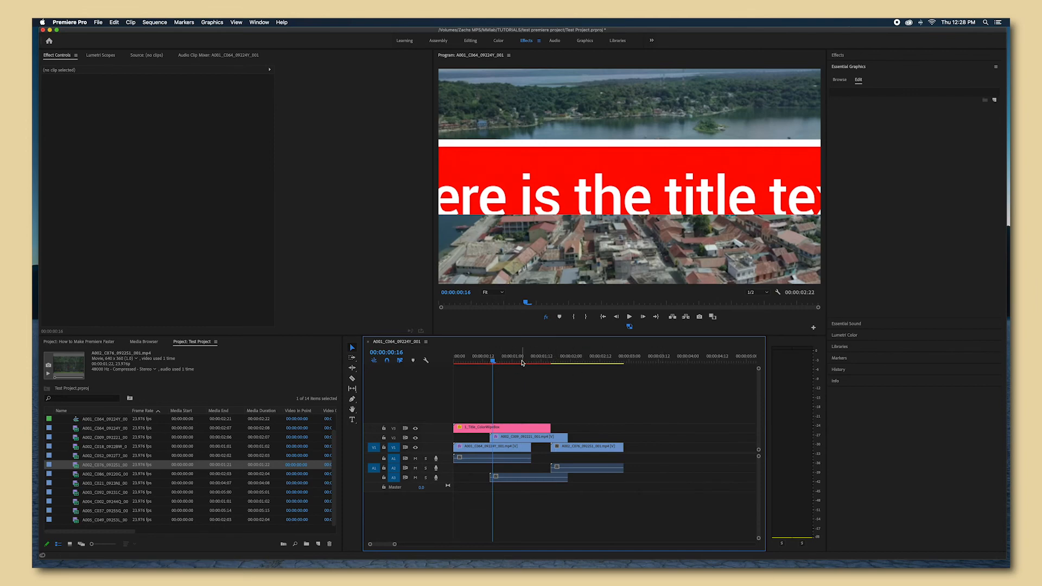
{"action": "left_click_drag", "start_coordinate": [493, 363], "coordinate": [443, 364]}
{"action": "key", "text": "o"}
{"action": "key", "text": "i"}
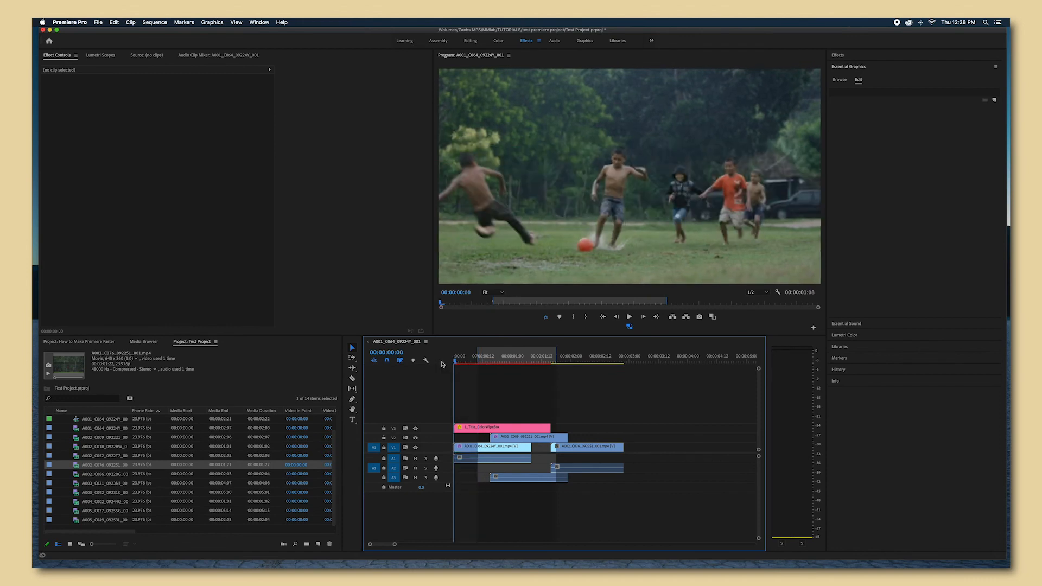
{"action": "key", "text": "i"}
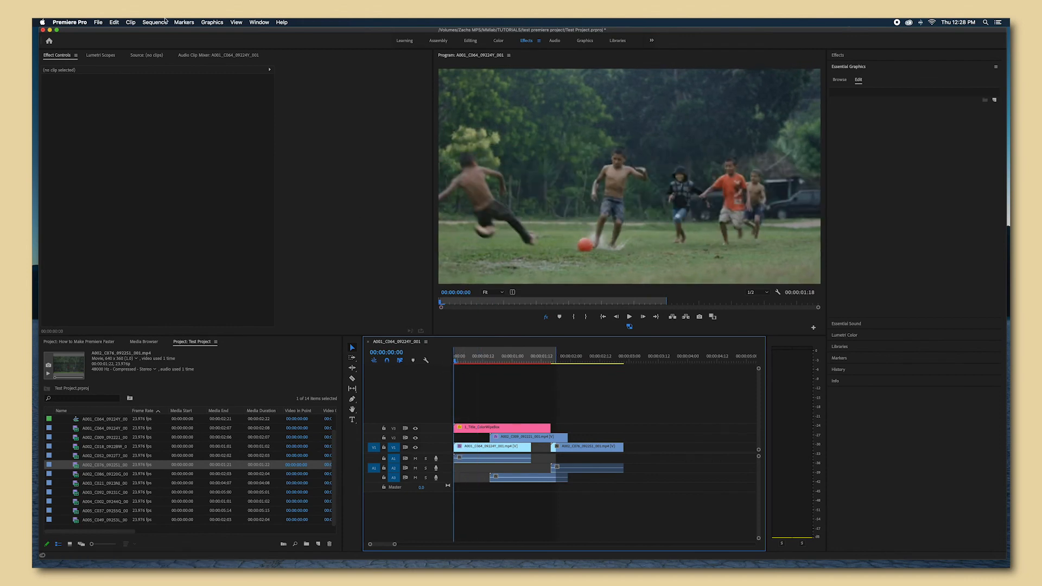
{"action": "left_click", "coordinate": [155, 22]}
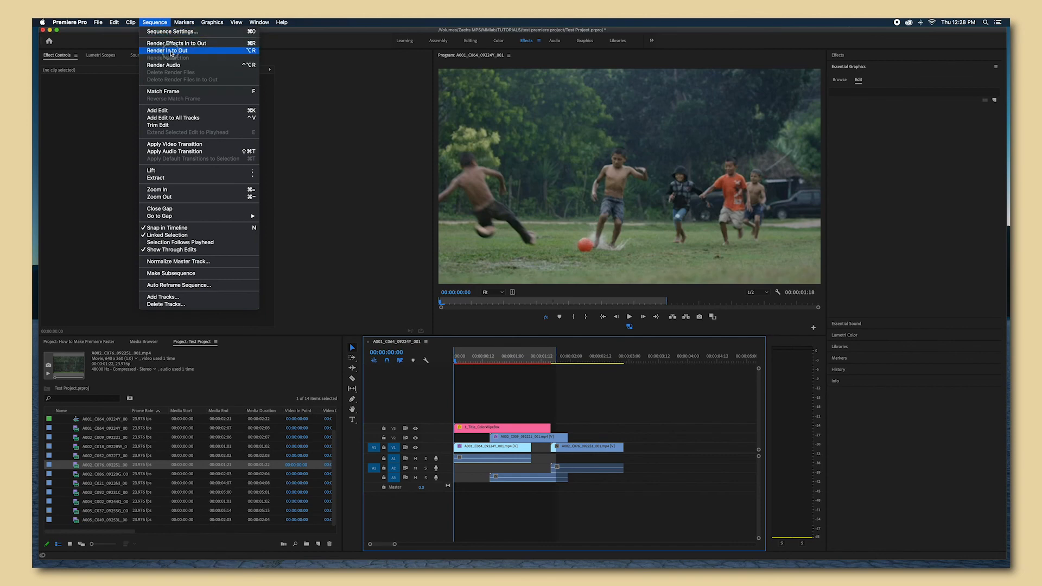
{"action": "left_click", "coordinate": [168, 50]}
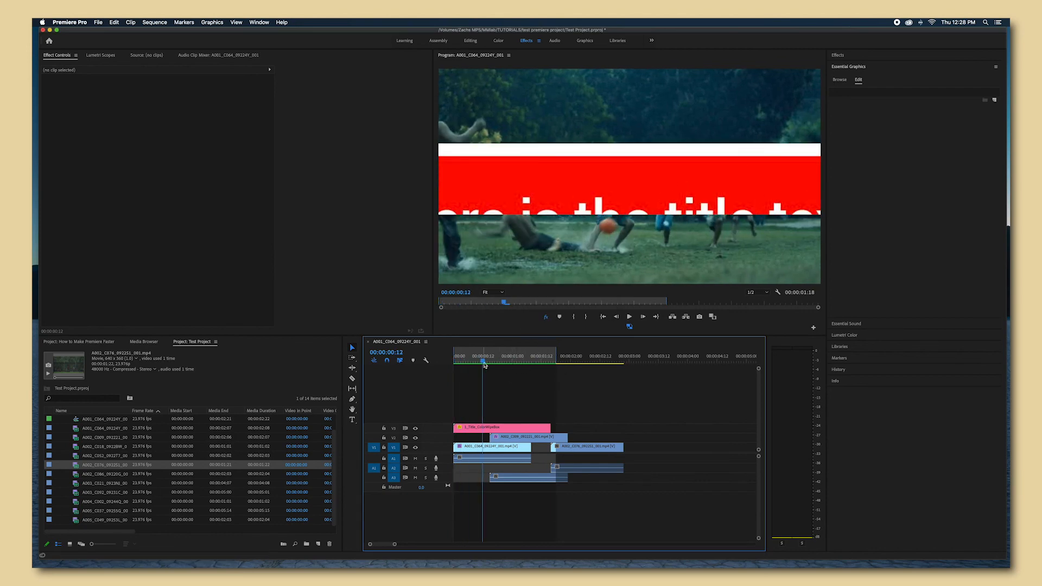
Step: Scrub through the rendered section to compare playback resolutions Full and 1/2, ending at 00:00:00:13 with the resolution set to 1/2
{"action": "left_click_drag", "start_coordinate": [483, 364], "coordinate": [522, 363]}
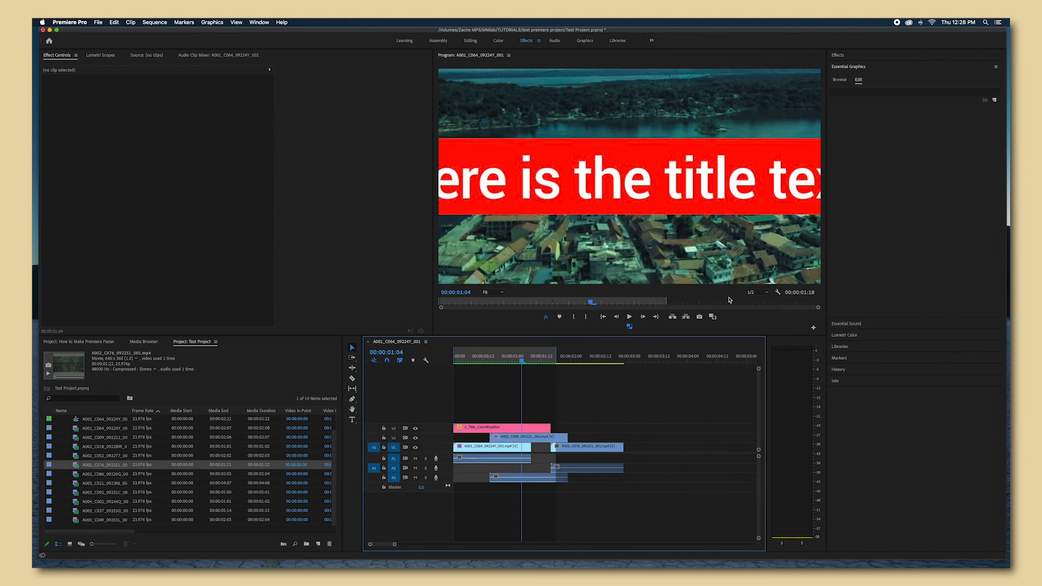
{"action": "left_click", "coordinate": [522, 361]}
{"action": "left_click", "coordinate": [765, 292]}
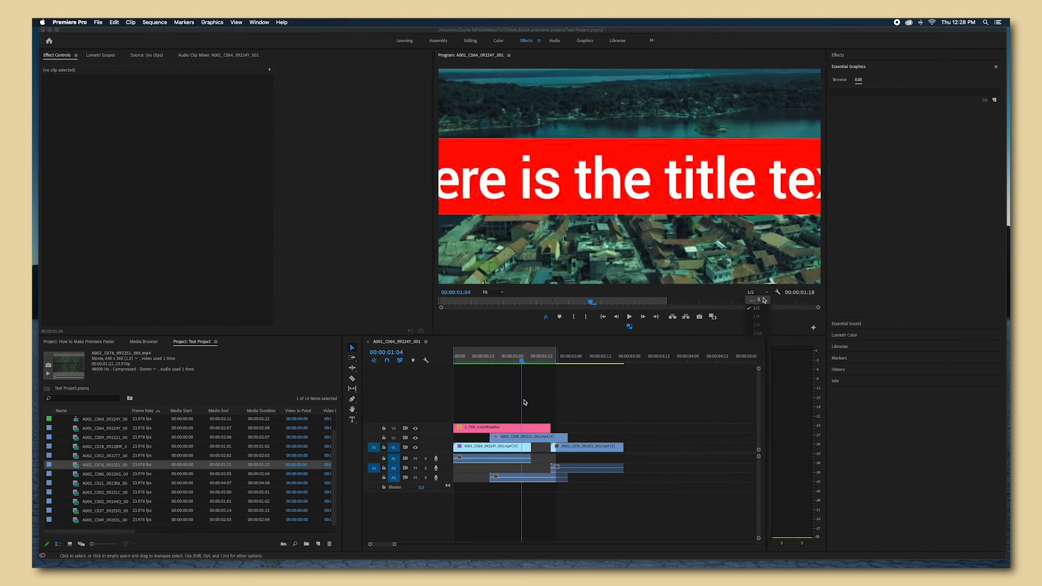
{"action": "left_click", "coordinate": [519, 360]}
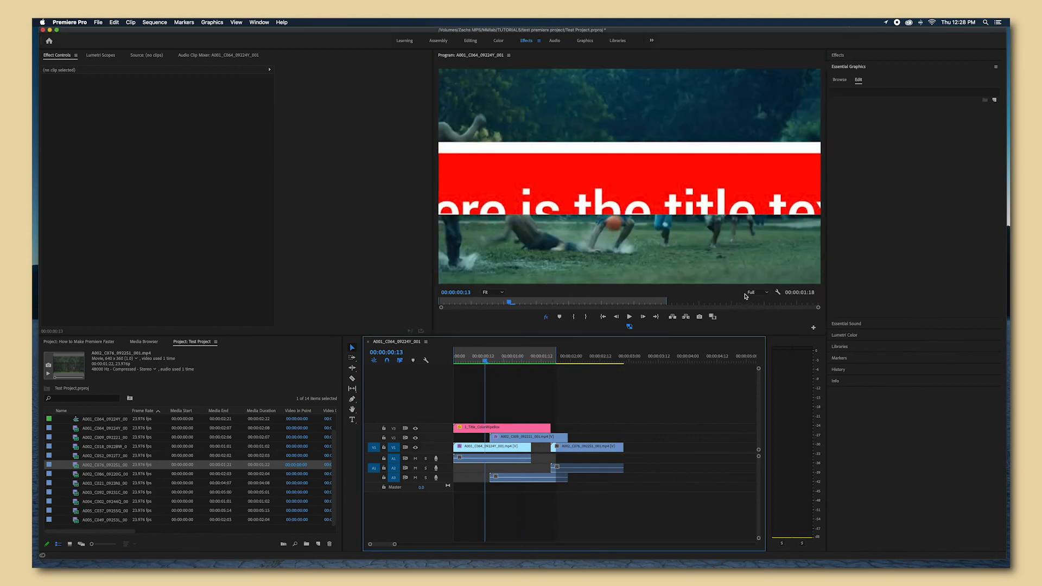
{"action": "left_click", "coordinate": [751, 292]}
{"action": "left_click", "coordinate": [752, 302]}
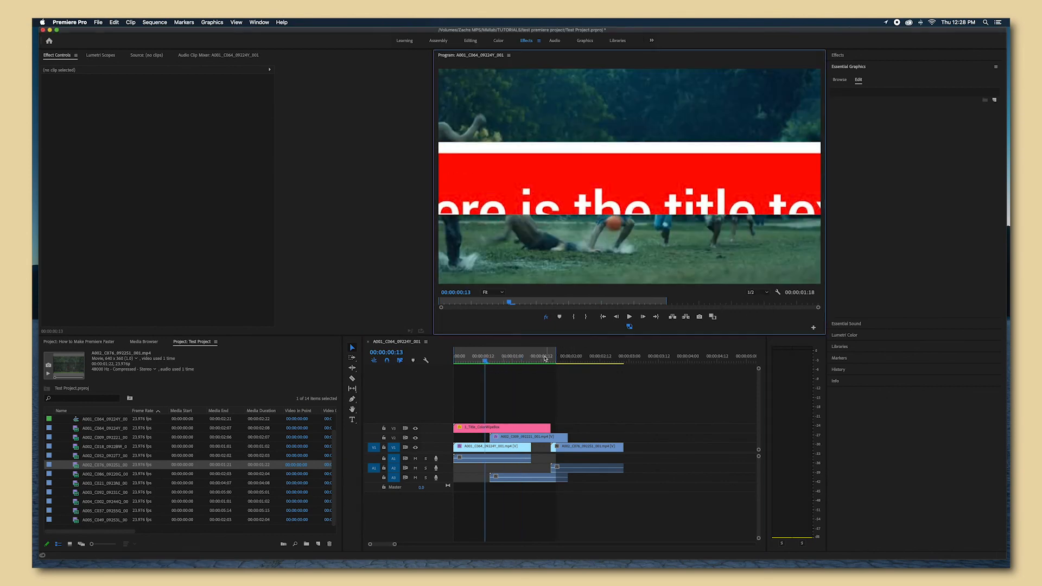